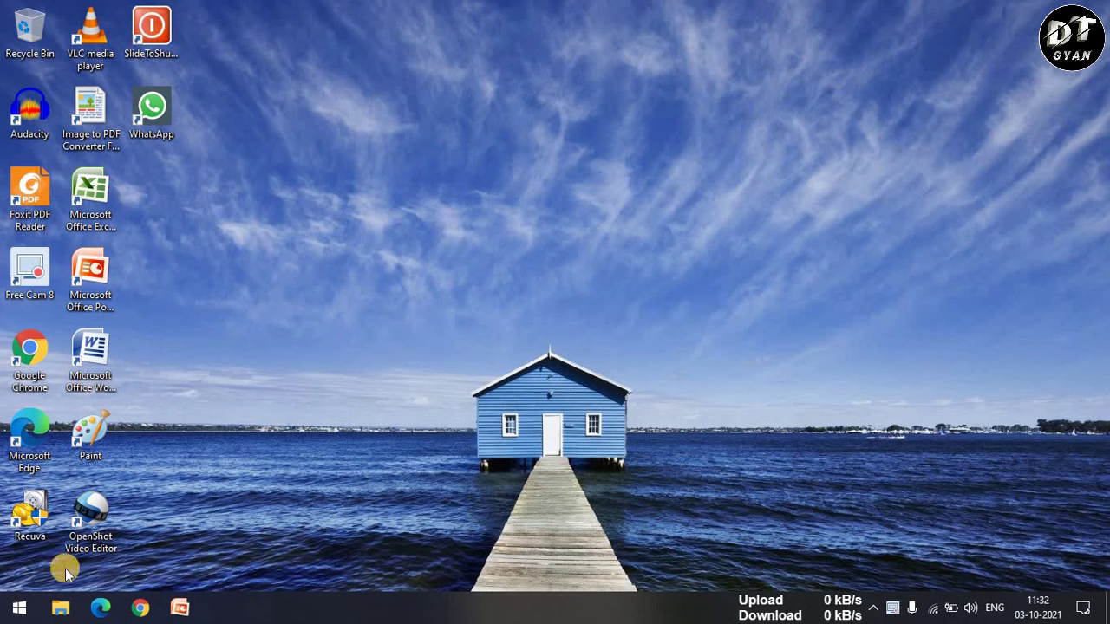
Step: Search Windows for "this pc" and open the properties of This PC
{"action": "left_click", "coordinate": [10, 611]}
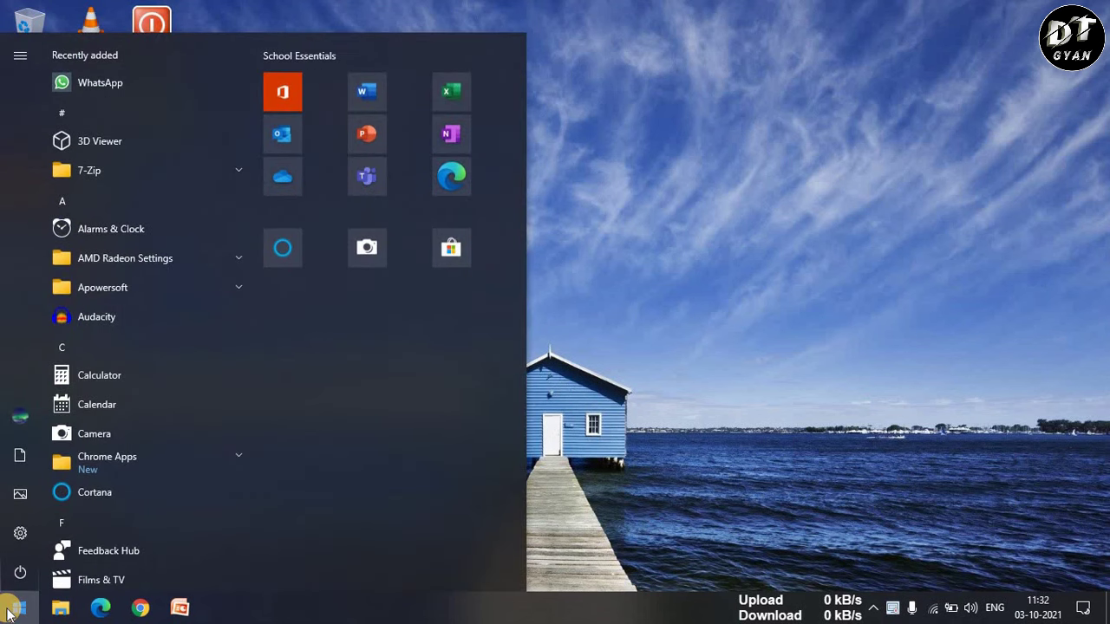
{"action": "type", "text": "this pc"}
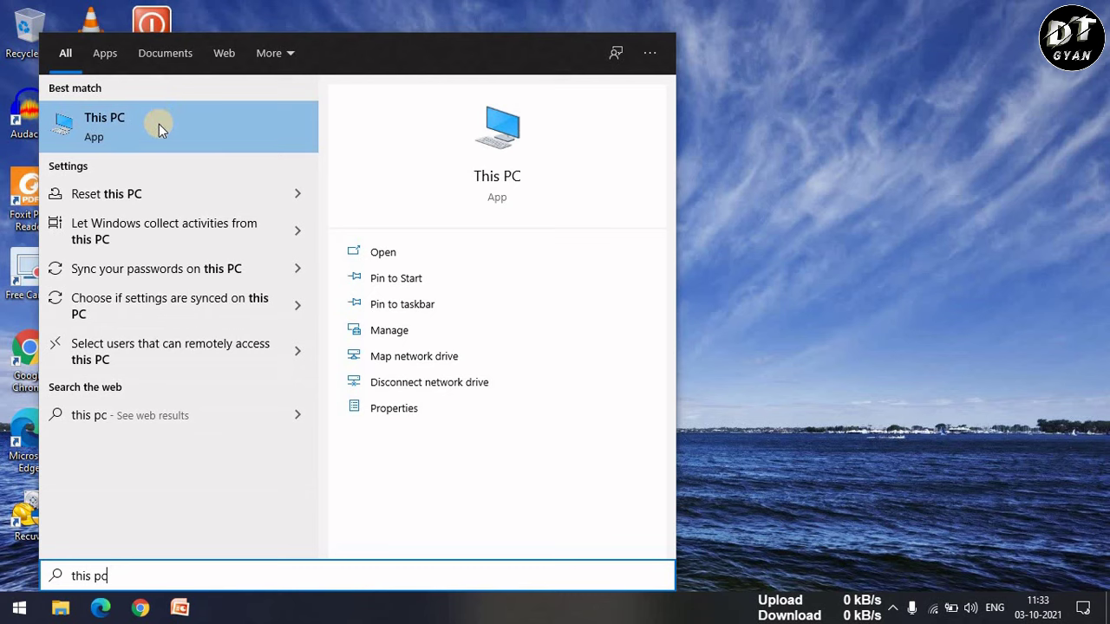
{"action": "right_click", "coordinate": [158, 124]}
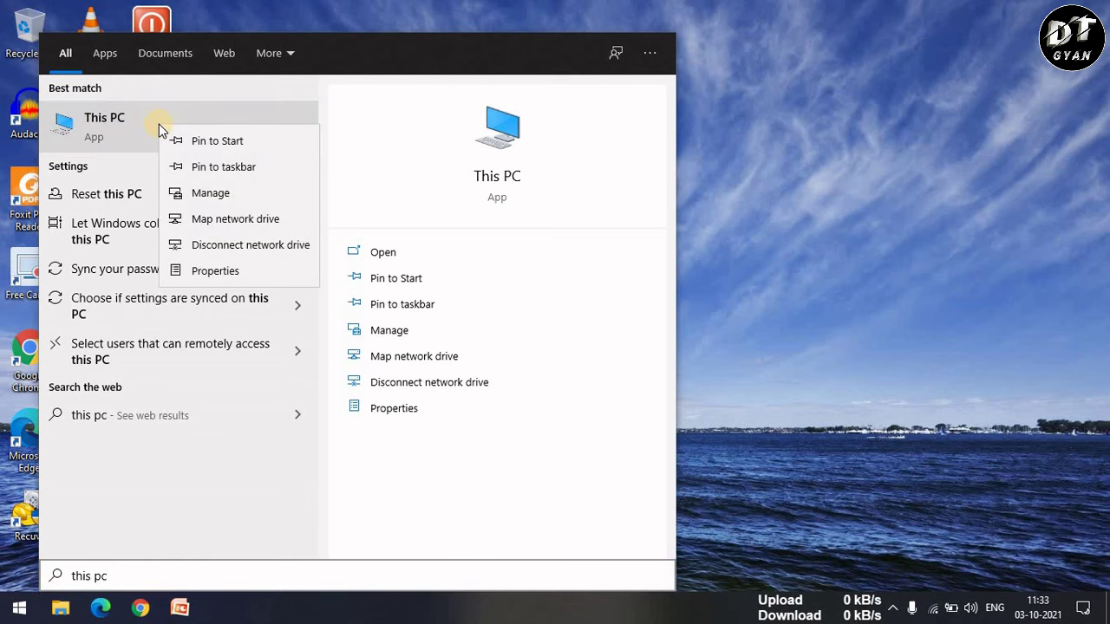
{"action": "left_click", "coordinate": [217, 272]}
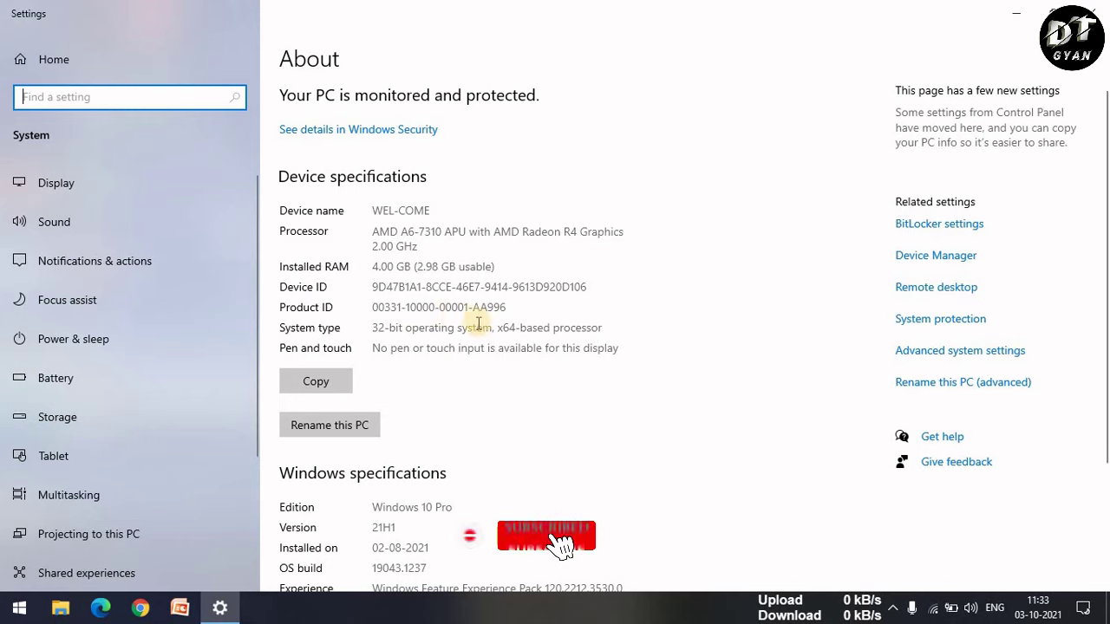
Step: Check the amount of installed RAM in the device specifications
{"action": "left_click", "coordinate": [470, 390]}
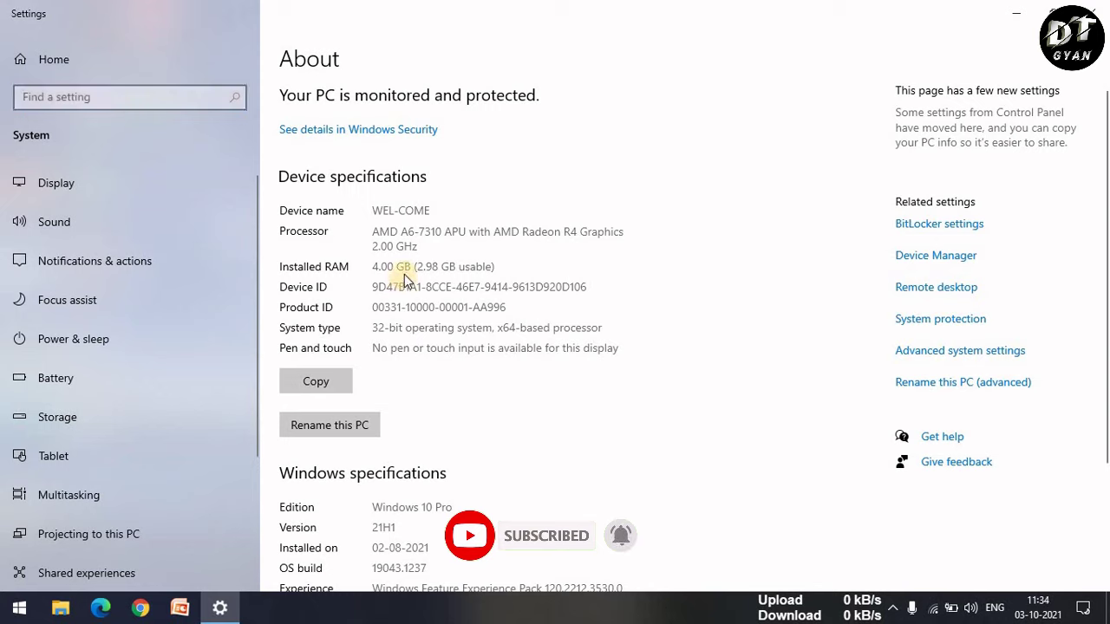
{"action": "left_click_drag", "start_coordinate": [408, 268], "coordinate": [372, 267]}
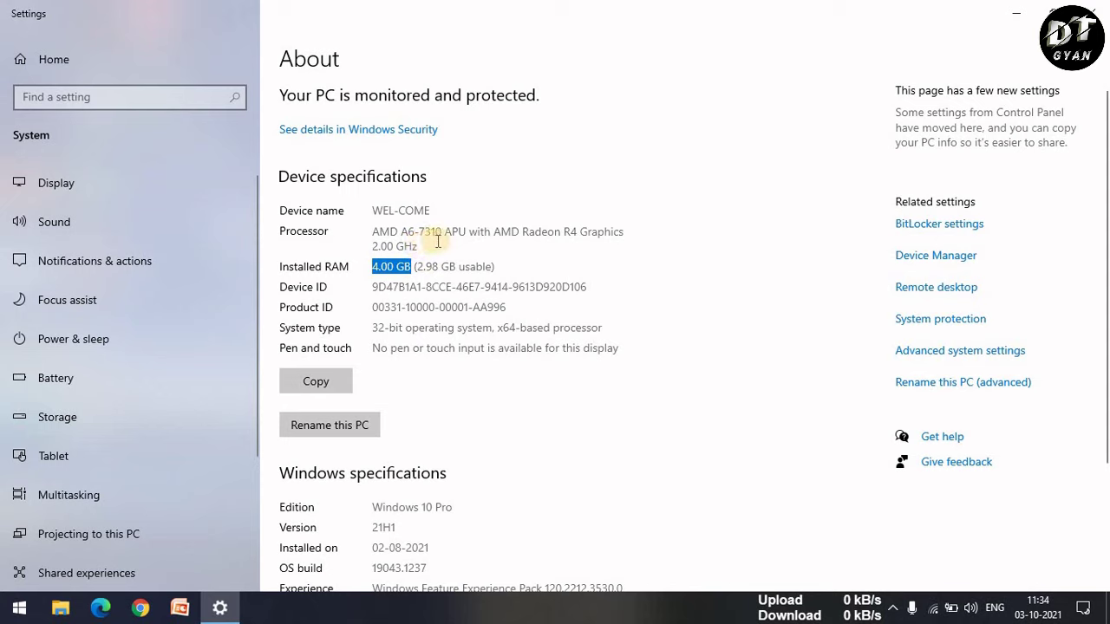
{"action": "left_click", "coordinate": [483, 448]}
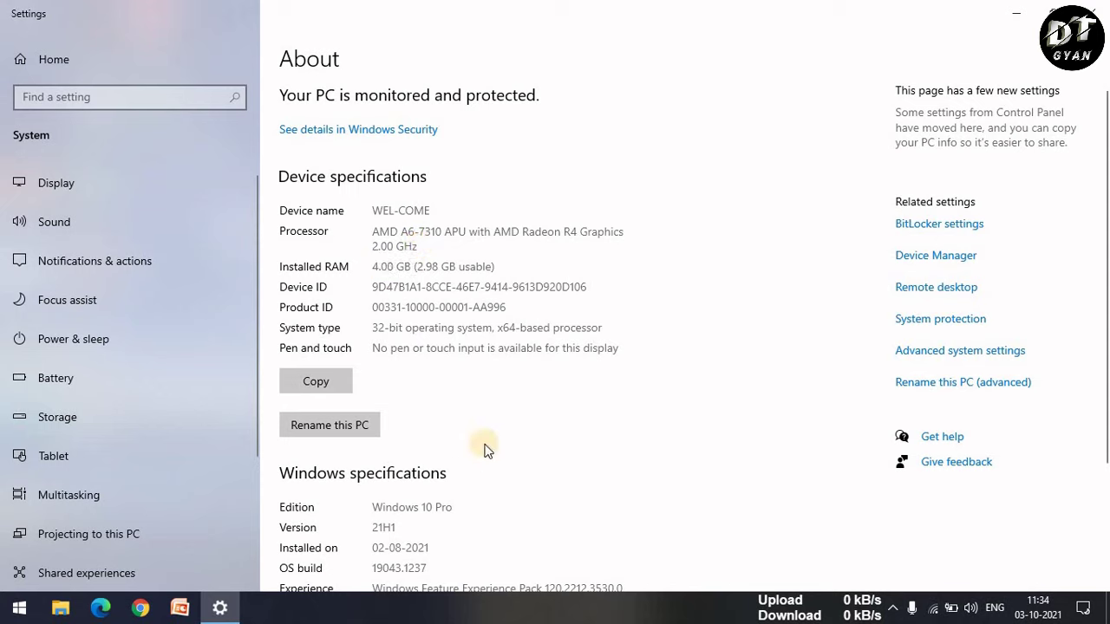
Step: Open the virtual memory settings from the advanced system performance options and choose a custom paging file size for drive C
{"action": "left_click", "coordinate": [977, 353]}
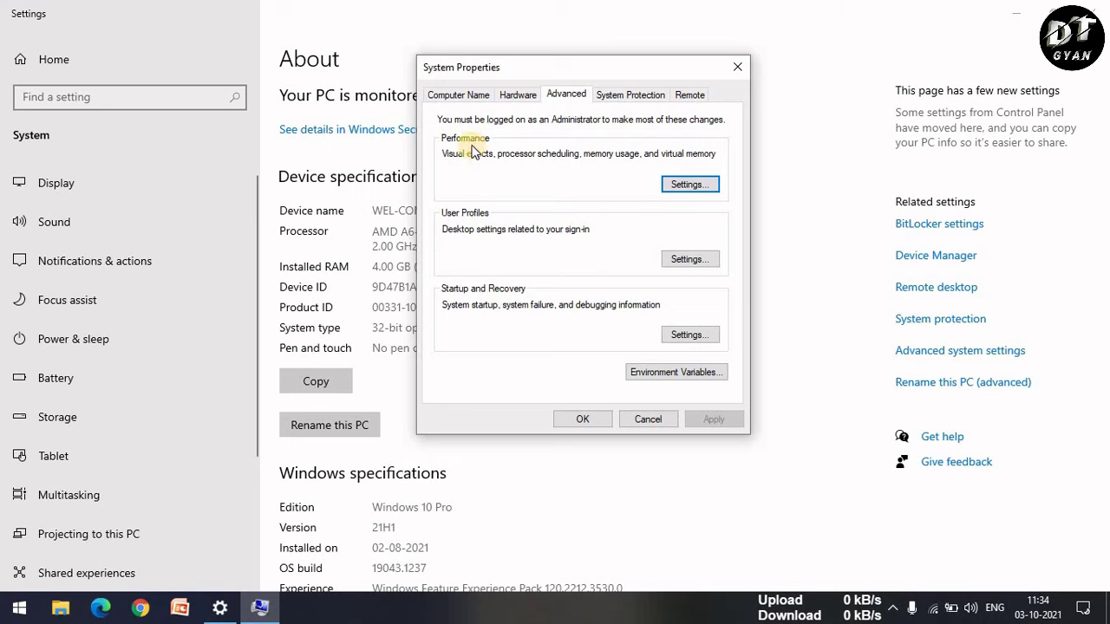
{"action": "left_click", "coordinate": [681, 186]}
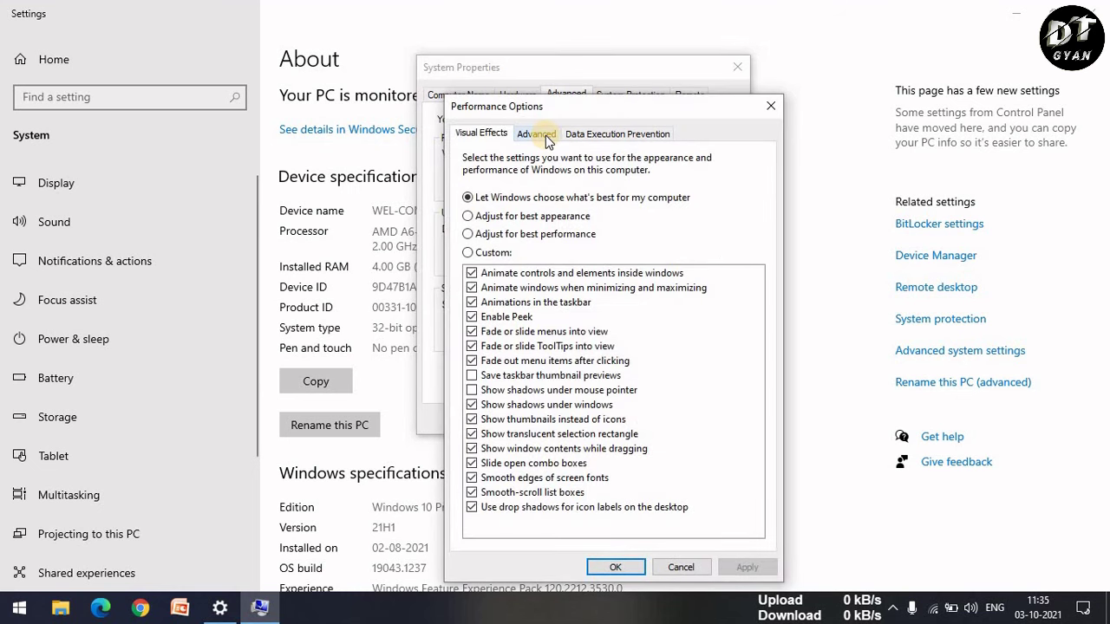
{"action": "left_click", "coordinate": [545, 136]}
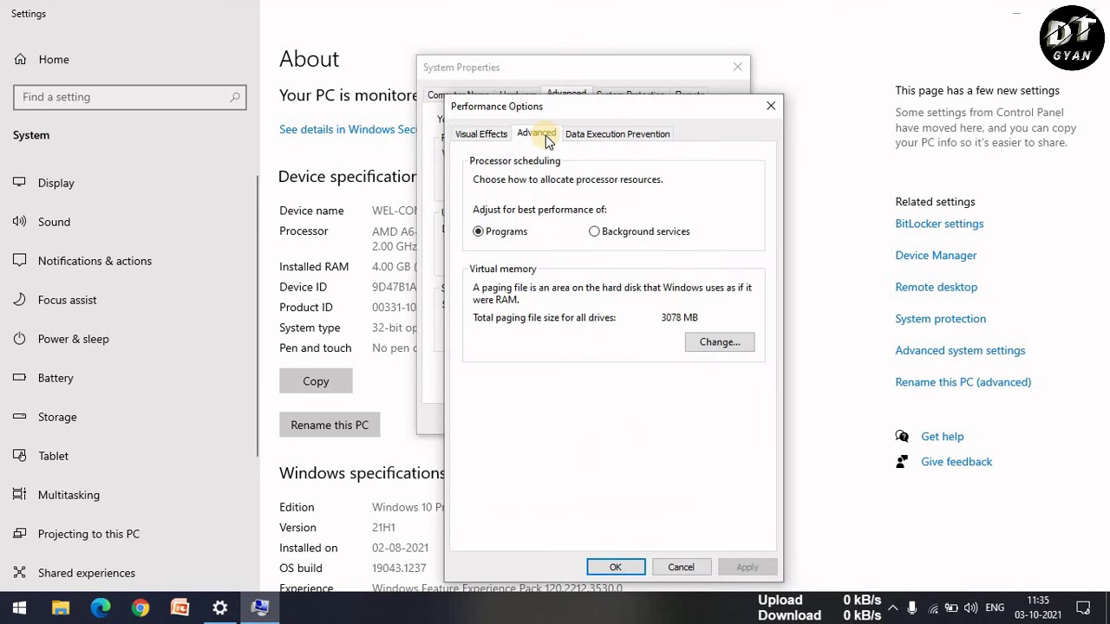
{"action": "left_click", "coordinate": [702, 344]}
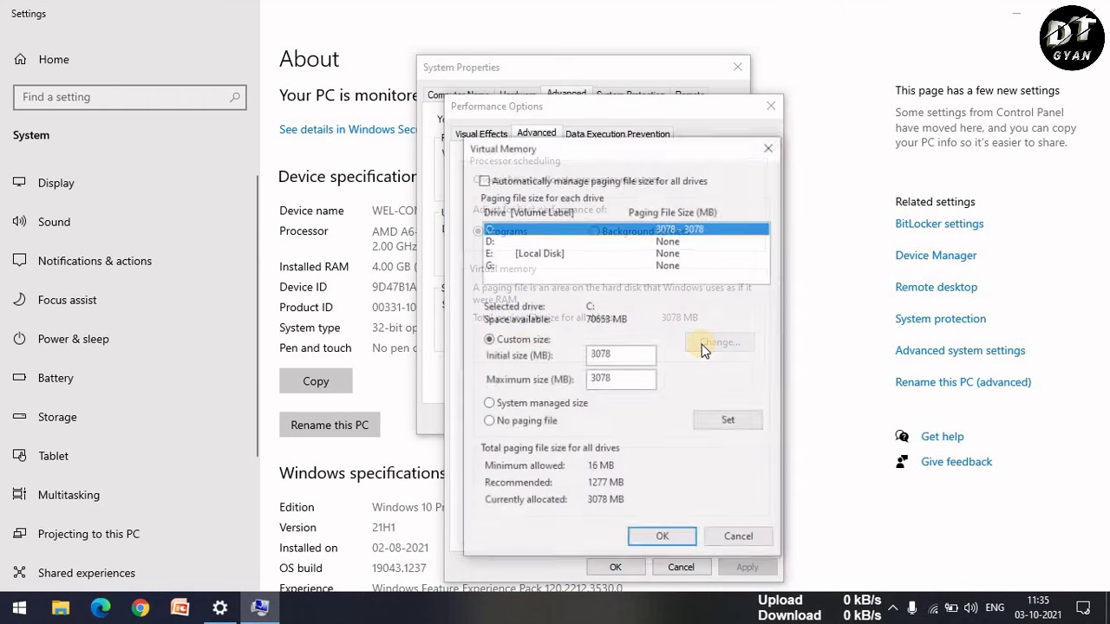
{"action": "left_click", "coordinate": [496, 346]}
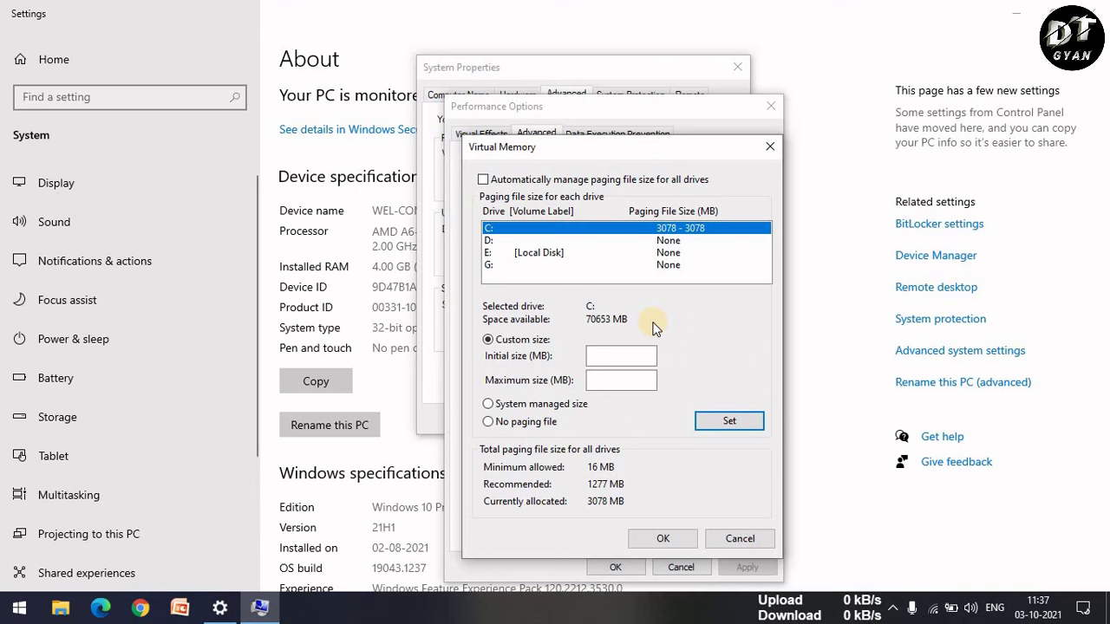
Step: Open Calculator and multiply 4 by 1024 to convert the RAM size from GB to MB
{"action": "left_click", "coordinate": [19, 608]}
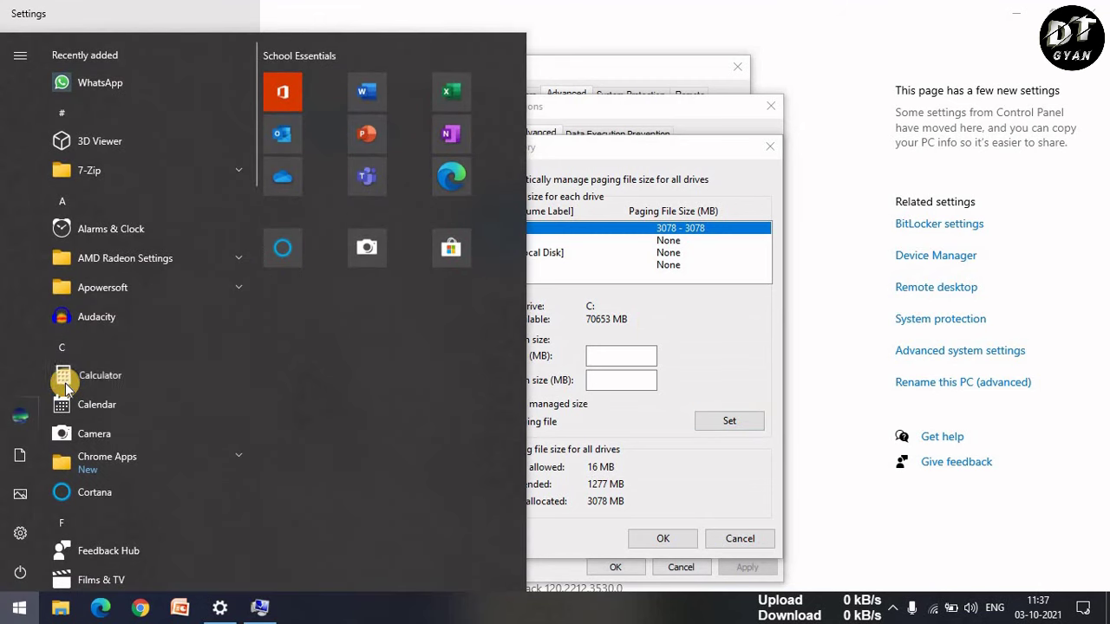
{"action": "left_click", "coordinate": [65, 383]}
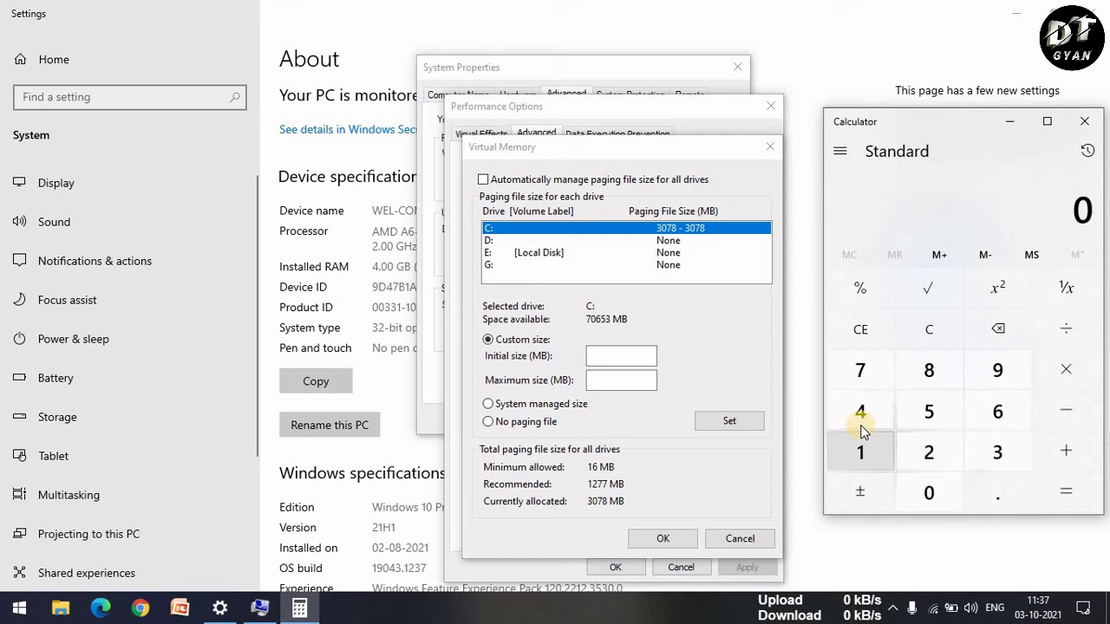
{"action": "left_click", "coordinate": [860, 417]}
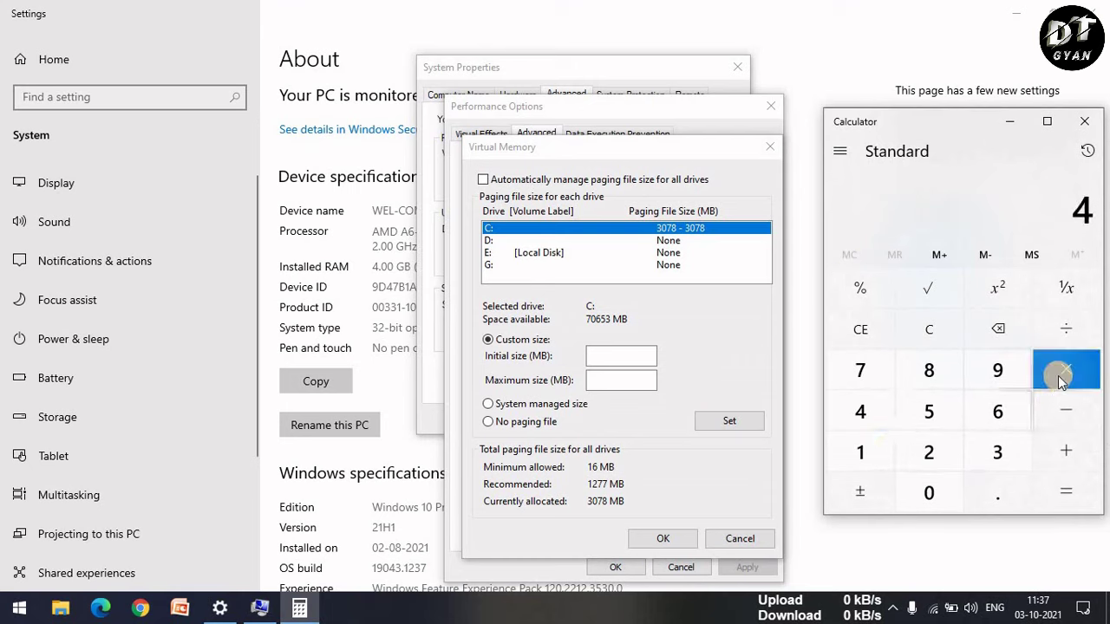
{"action": "left_click", "coordinate": [1059, 378]}
{"action": "left_click", "coordinate": [872, 459]}
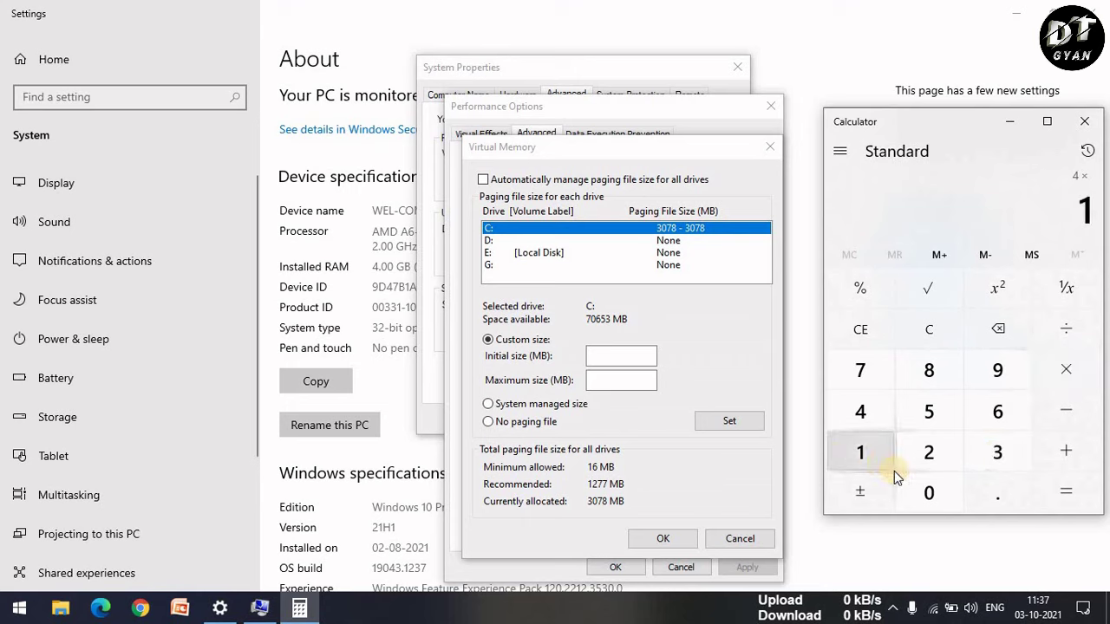
{"action": "left_click", "coordinate": [926, 496]}
{"action": "left_click", "coordinate": [927, 453]}
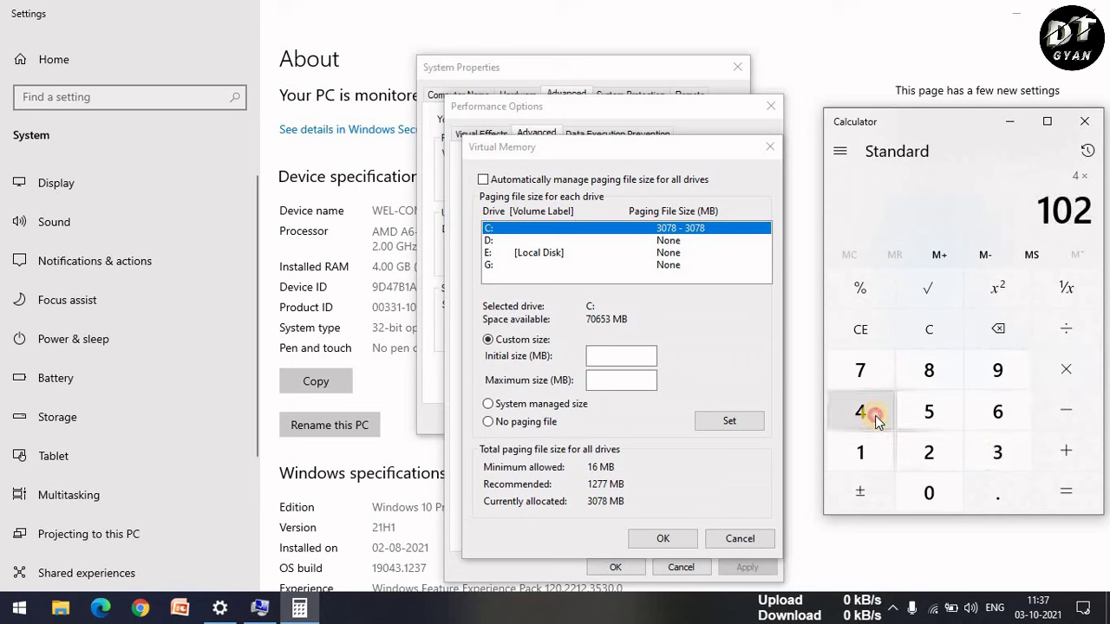
{"action": "left_click", "coordinate": [875, 415]}
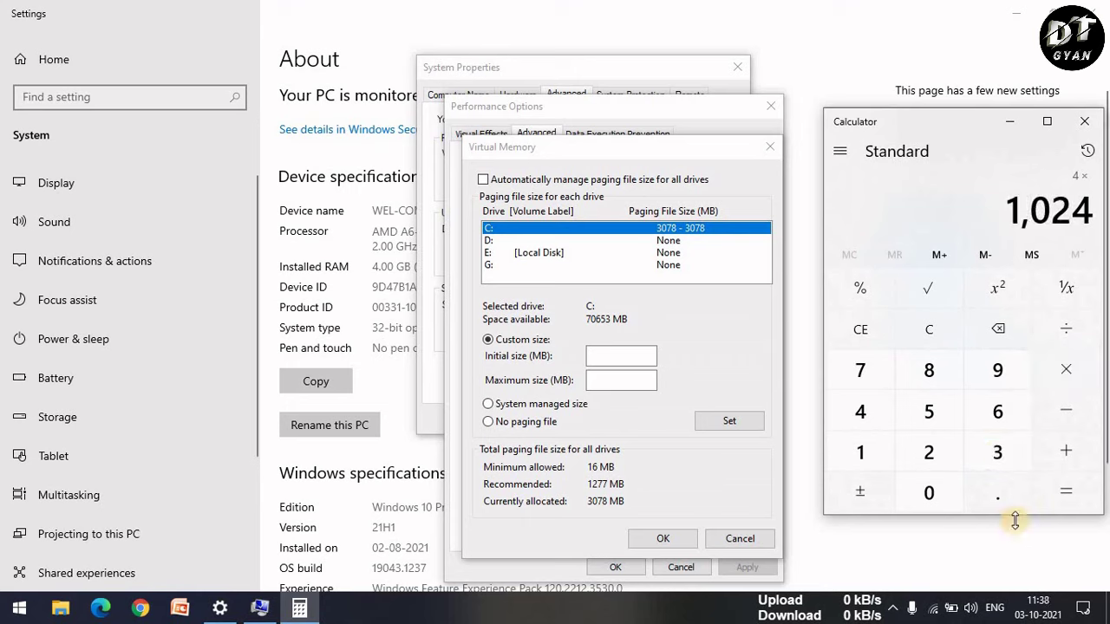
{"action": "left_click", "coordinate": [1066, 494]}
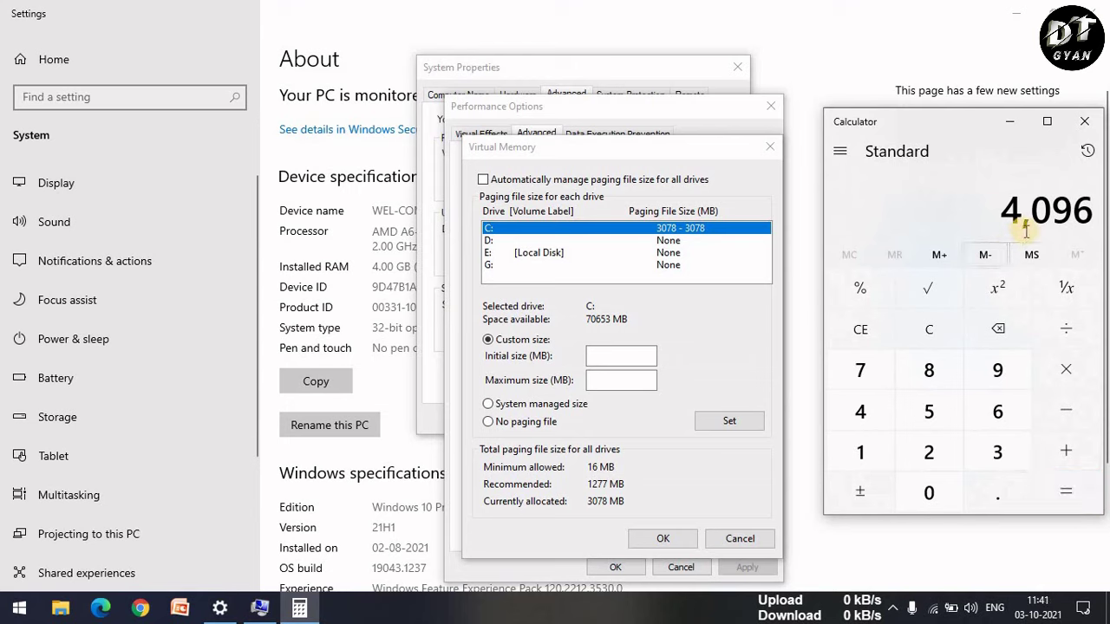
Step: Multiply the calculated RAM size in MB by 1.5 to get the paging file size
{"action": "left_click", "coordinate": [1058, 368]}
{"action": "left_click", "coordinate": [860, 451]}
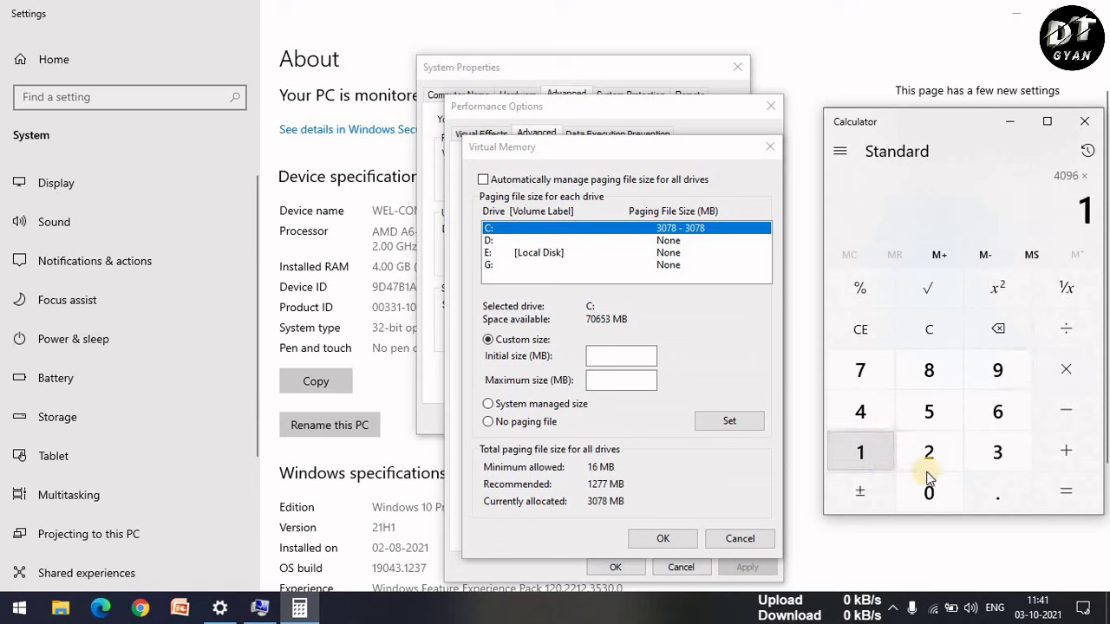
{"action": "left_click", "coordinate": [993, 494]}
{"action": "left_click", "coordinate": [936, 422]}
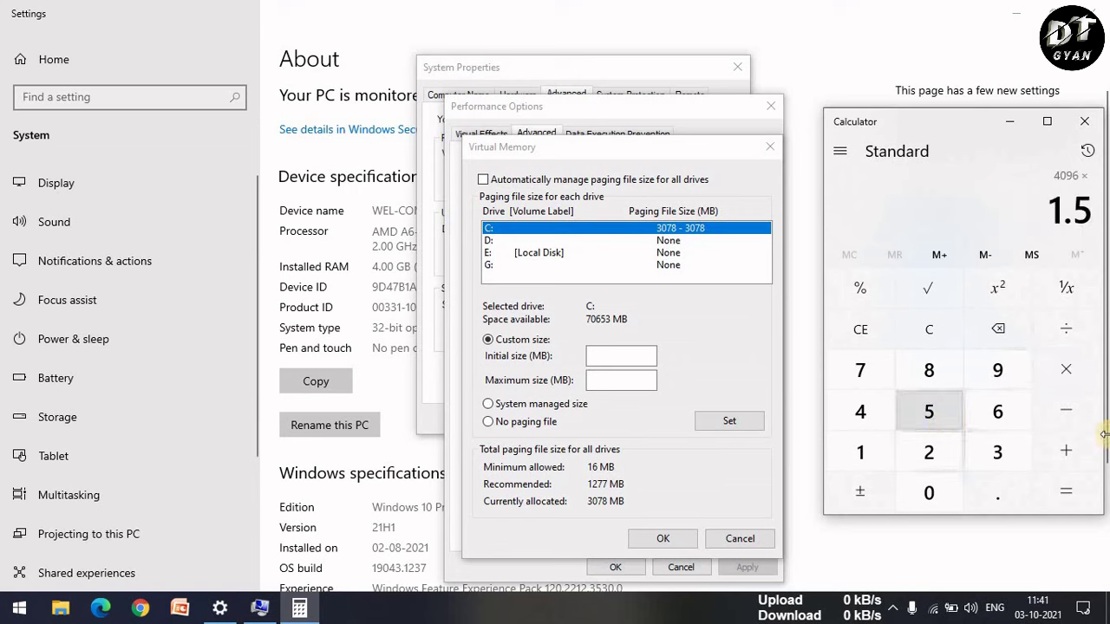
{"action": "left_click", "coordinate": [1066, 496]}
{"action": "left_click", "coordinate": [1066, 496]}
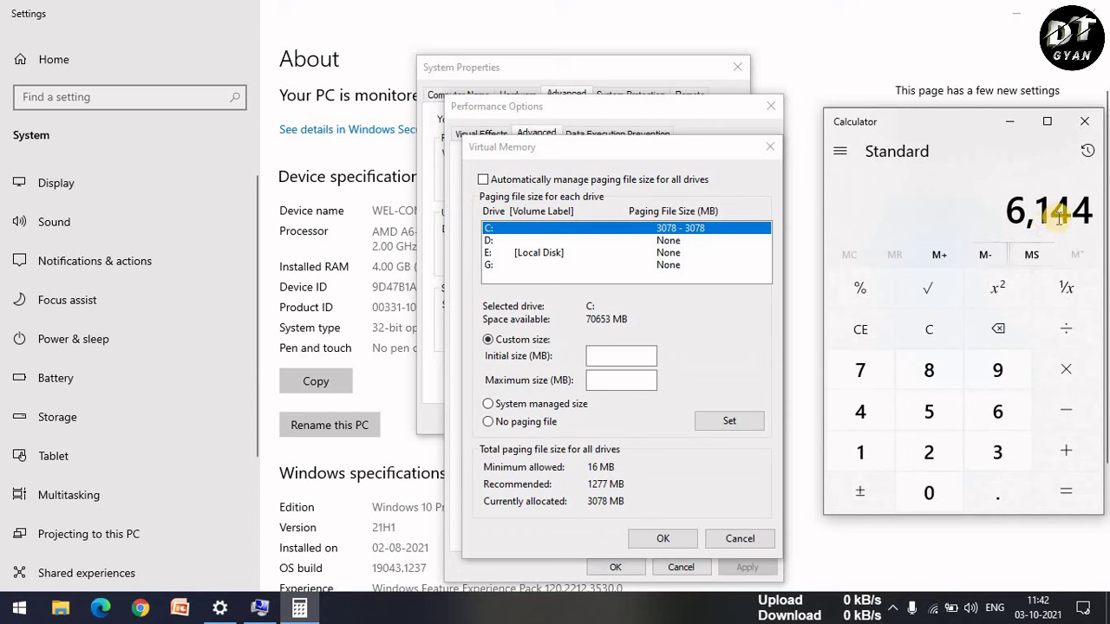
Step: Set drive C's initial and maximum paging file sizes to 6144 MB, closing Calculator before applying them to the drive
{"action": "left_click", "coordinate": [623, 363]}
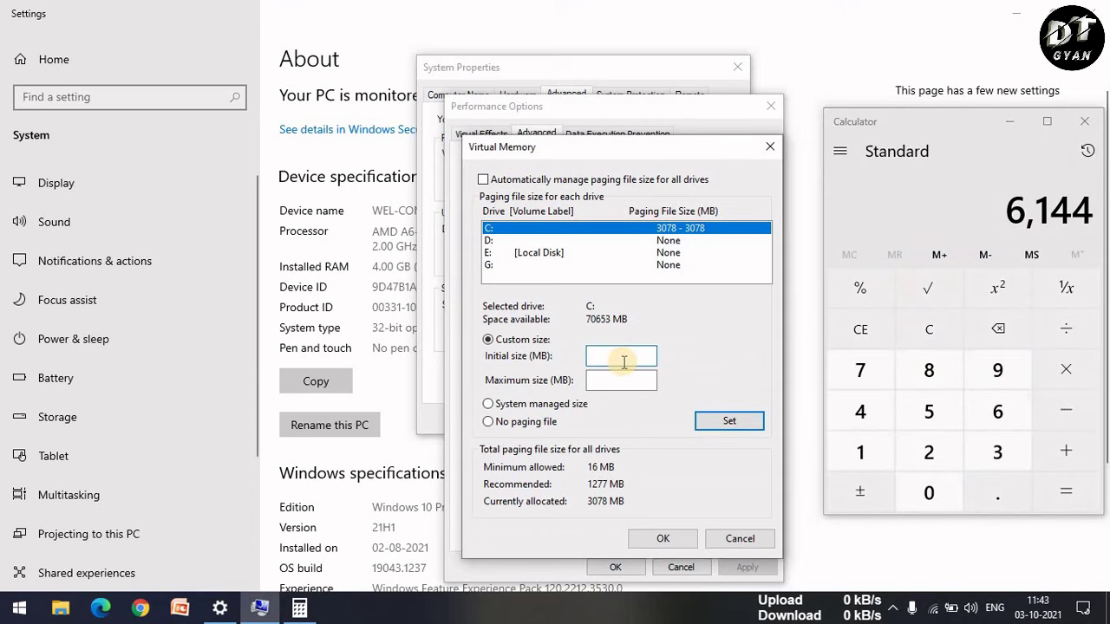
{"action": "type", "text": "6144"}
{"action": "left_click", "coordinate": [607, 380]}
{"action": "type", "text": "1"}
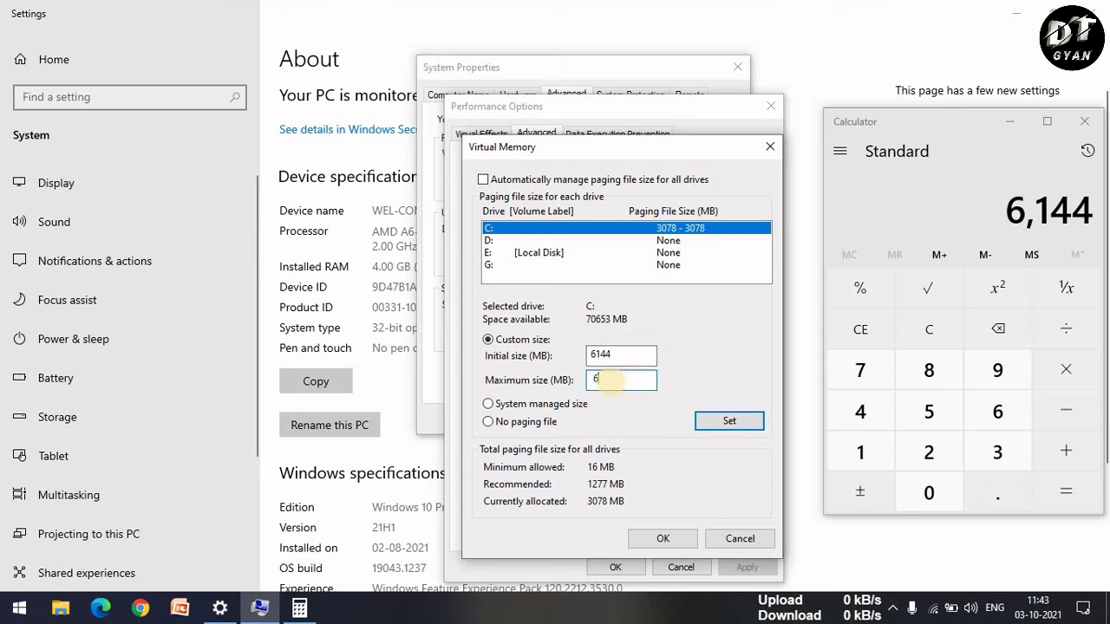
{"action": "type", "text": "144"}
{"action": "left_click", "coordinate": [1084, 121]}
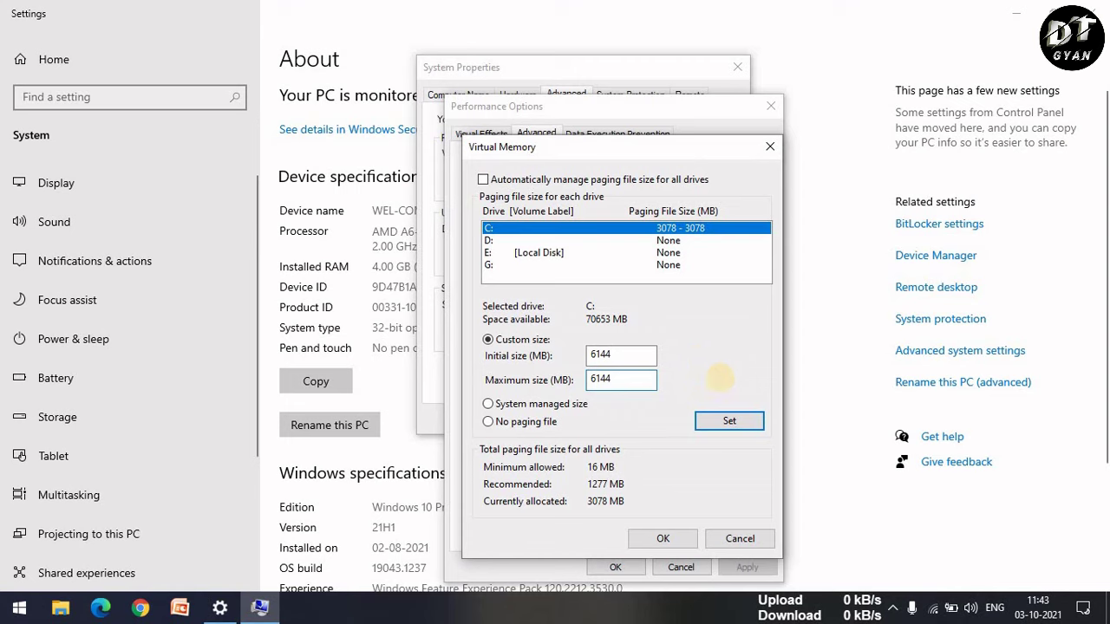
{"action": "left_click", "coordinate": [732, 423]}
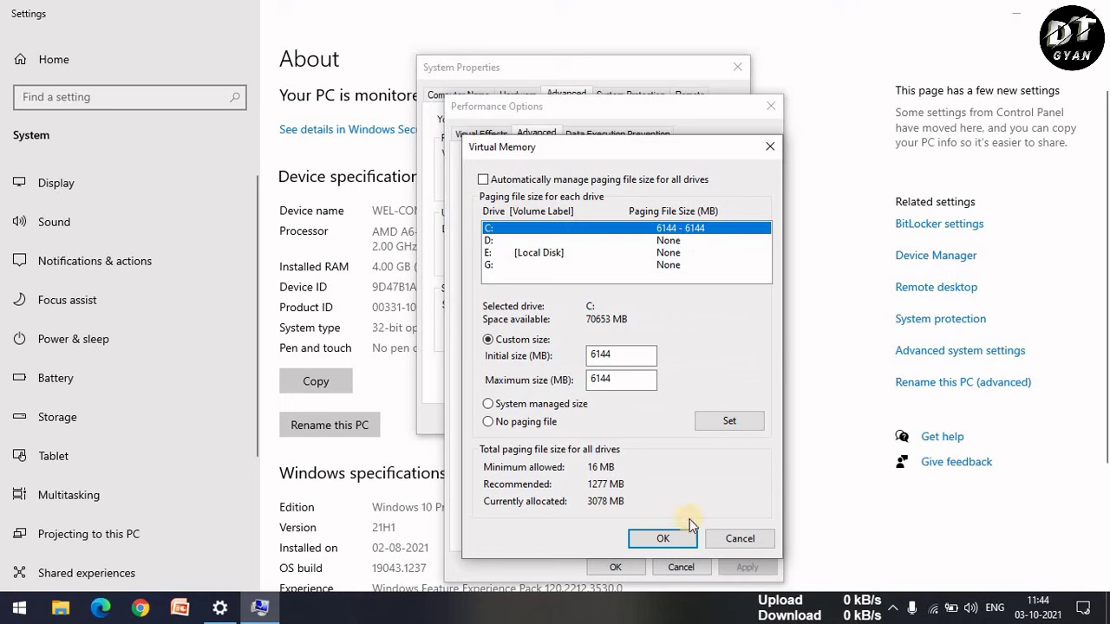
Step: Confirm the virtual memory change, apply and close the performance and system properties dialogs, and postpone the computer restart
{"action": "left_click", "coordinate": [671, 538]}
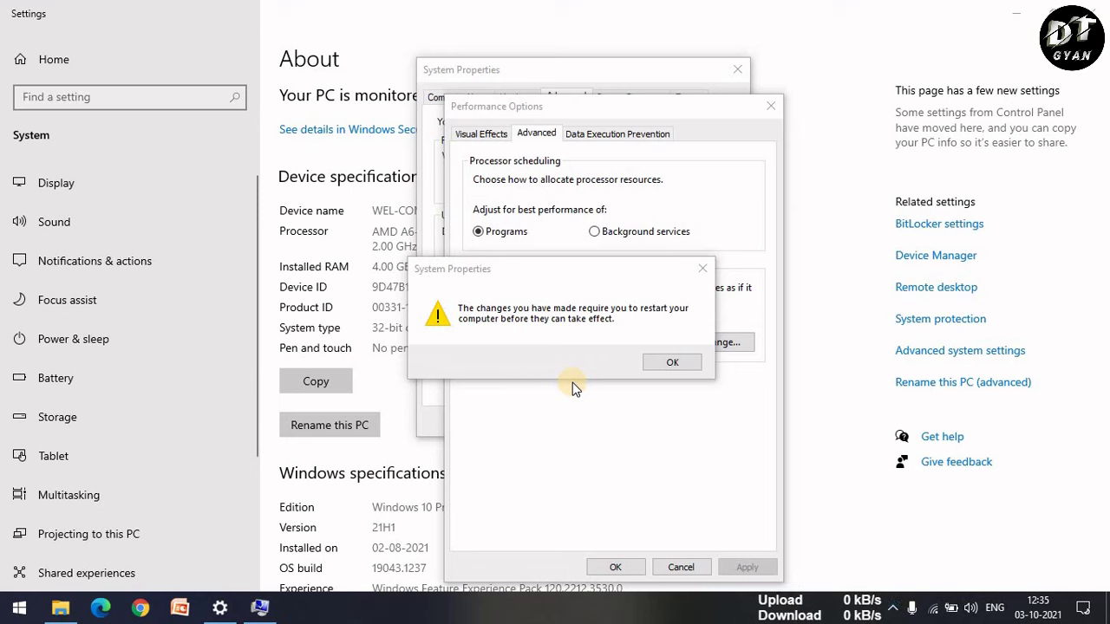
{"action": "left_click", "coordinate": [657, 364]}
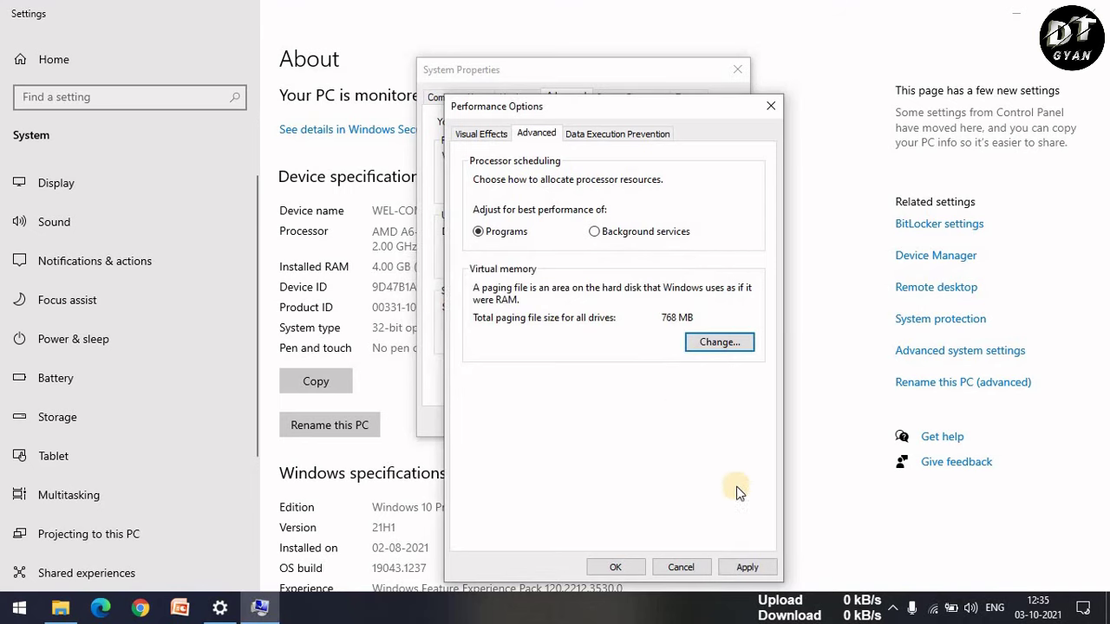
{"action": "left_click", "coordinate": [748, 567]}
{"action": "left_click", "coordinate": [616, 568]}
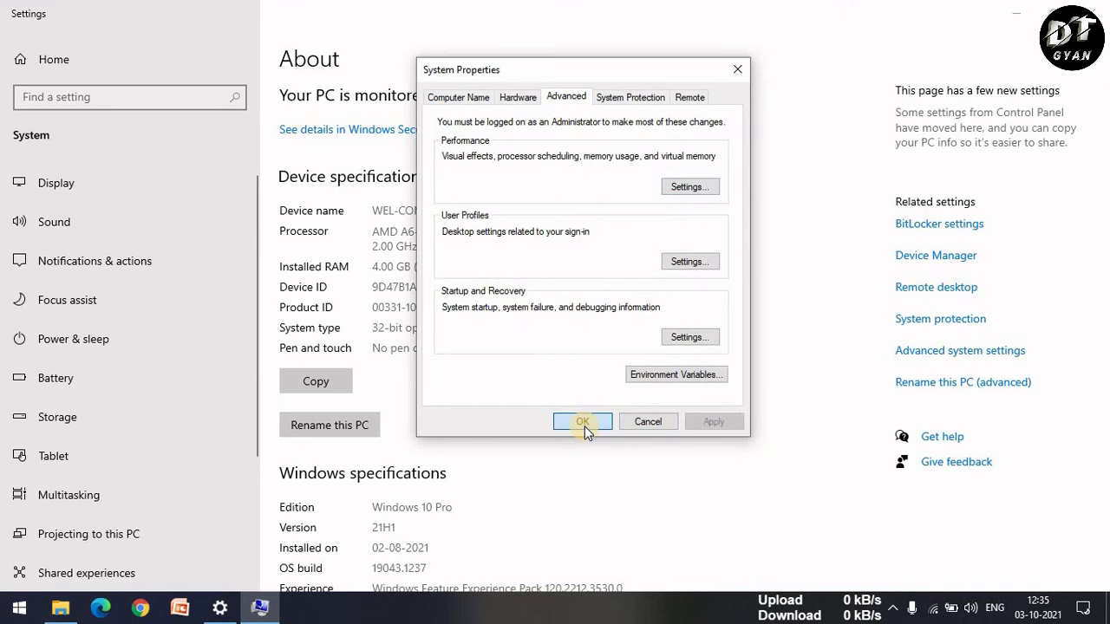
{"action": "left_click", "coordinate": [582, 422]}
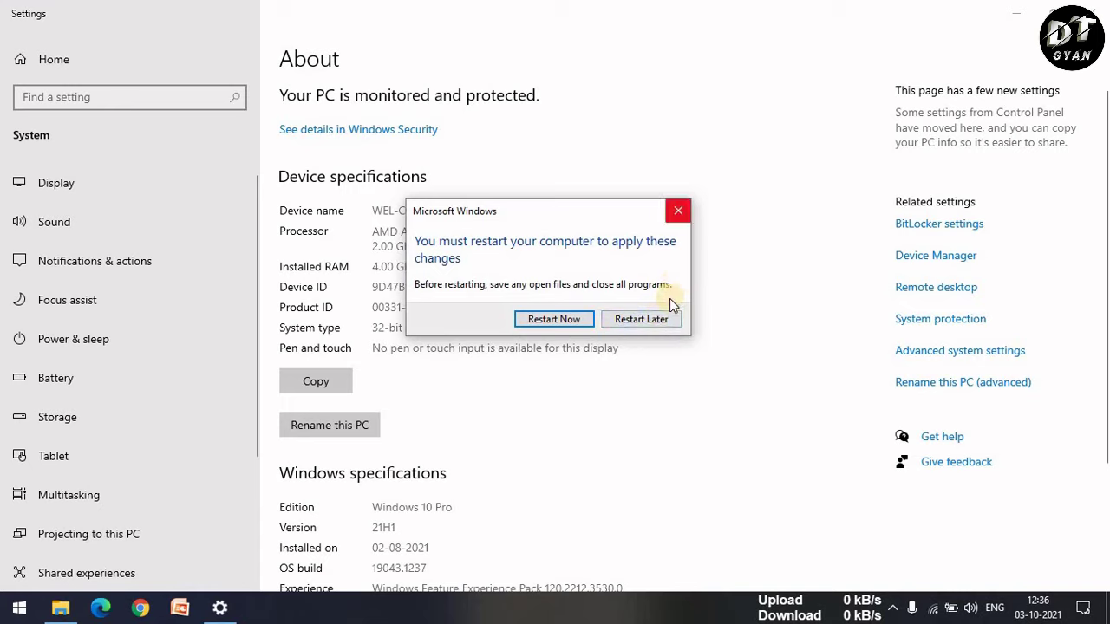
{"action": "left_click", "coordinate": [652, 322]}
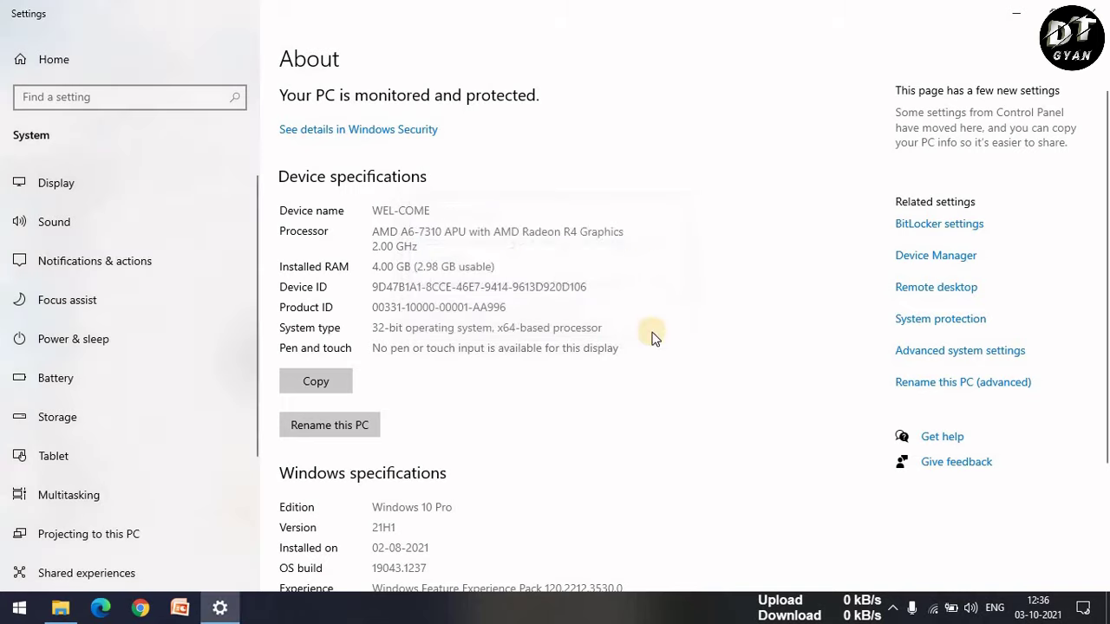